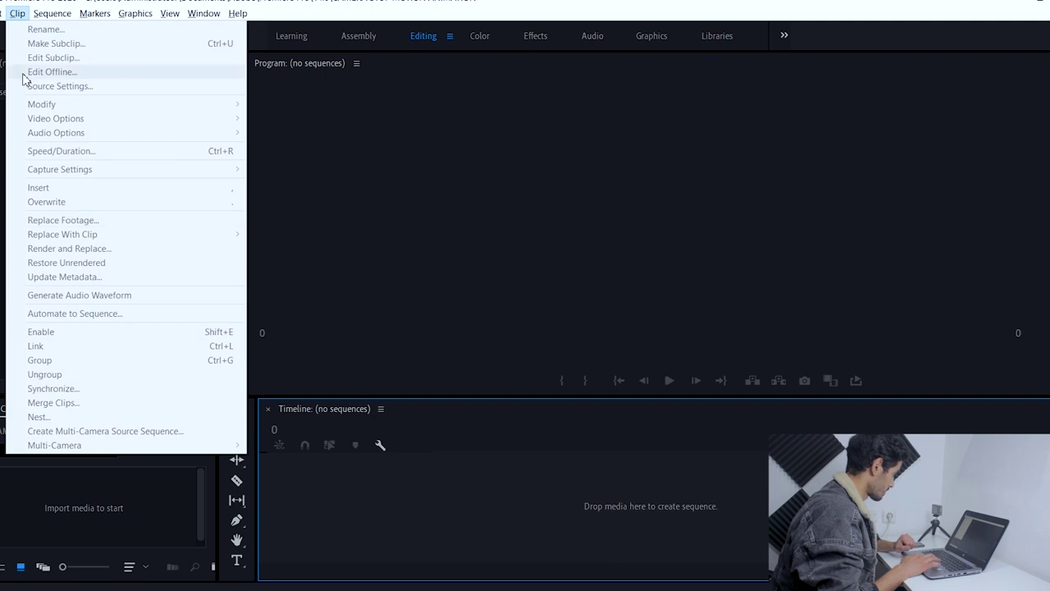
- Set the default video transition duration to 25 frames in the Timeline preferences
mouse_move(95, 431)
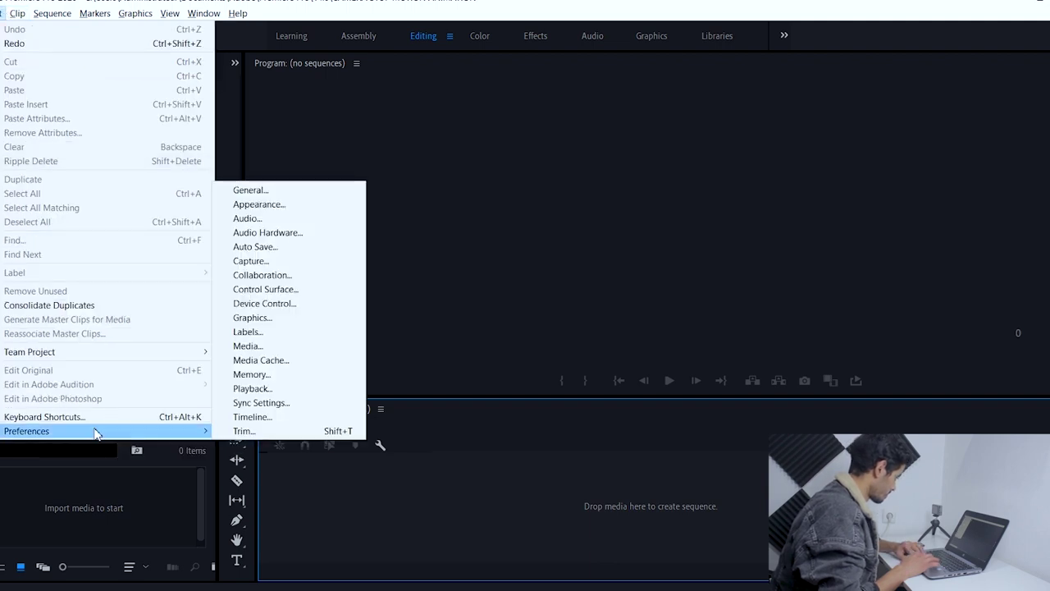
click(309, 419)
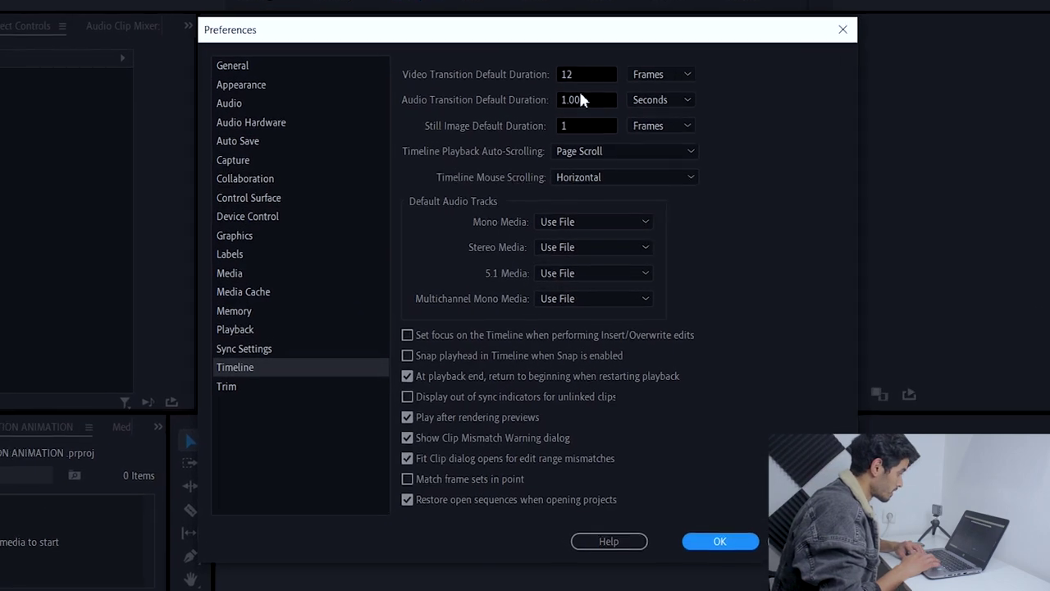
click(587, 60)
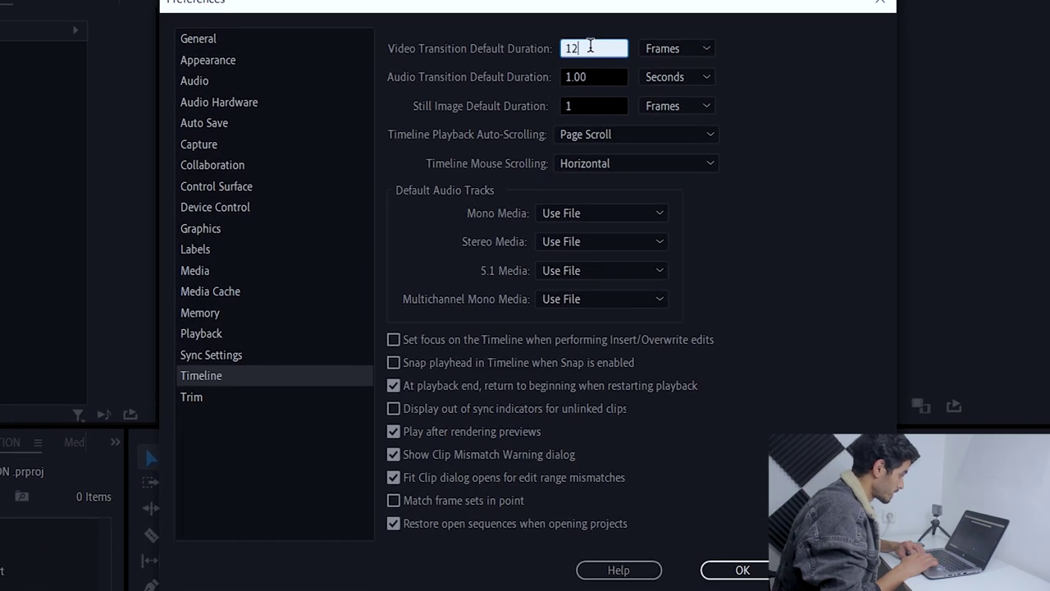
click(581, 107)
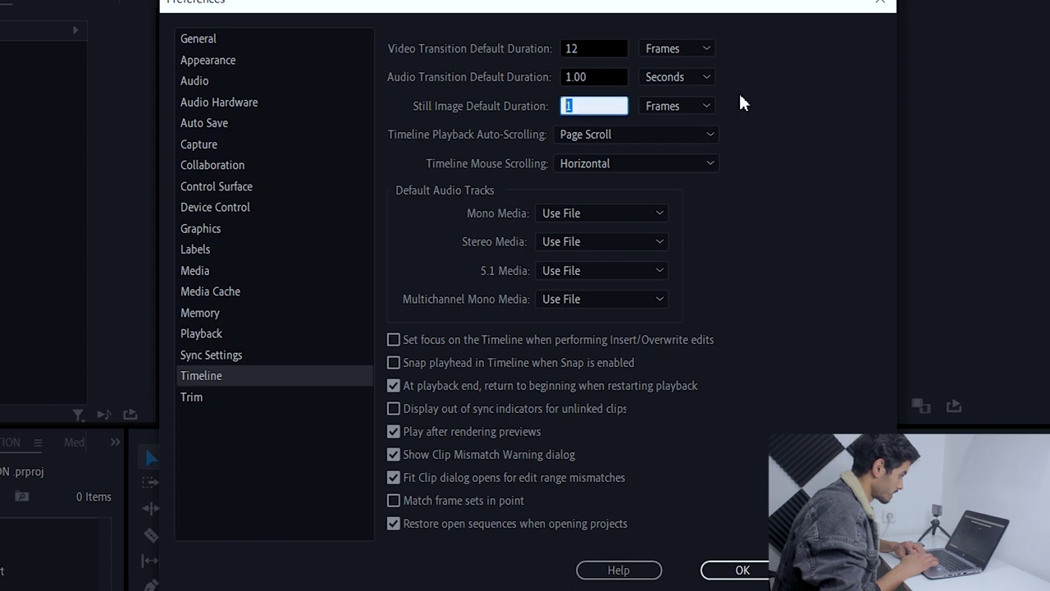
click(819, 112)
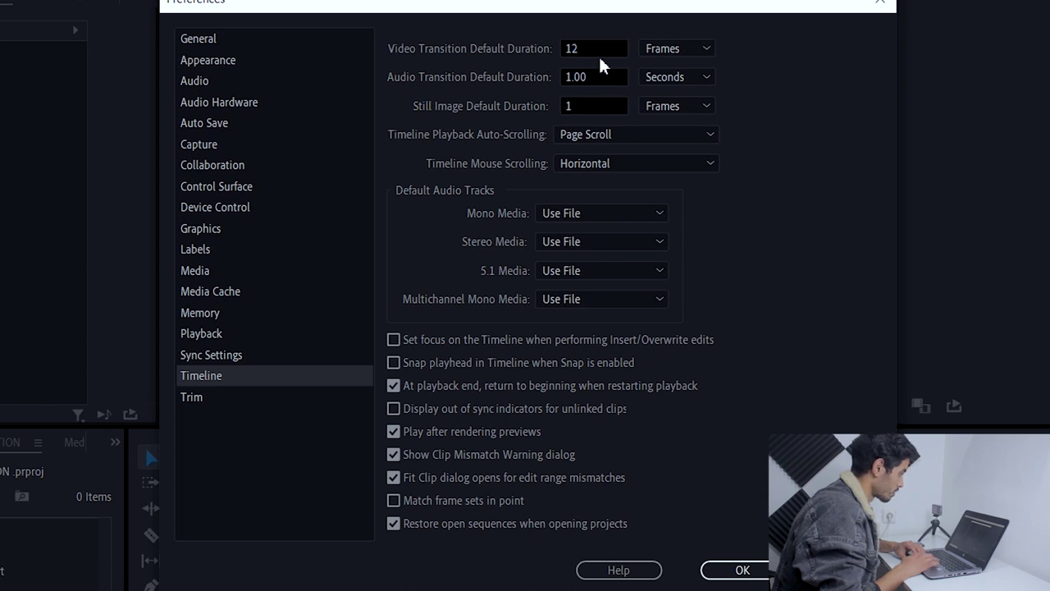
double_click(588, 49)
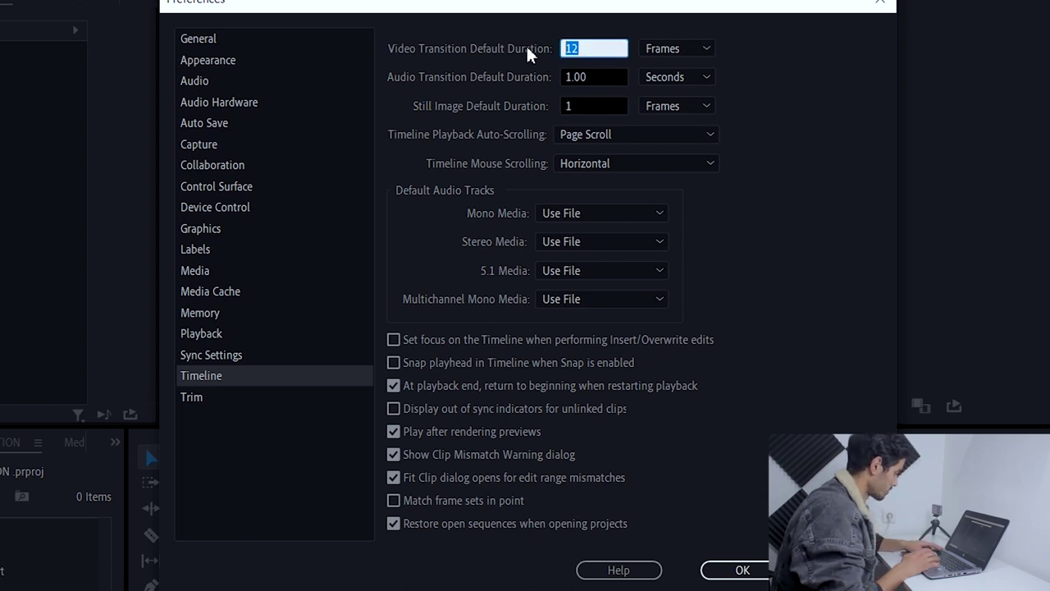
text(25)
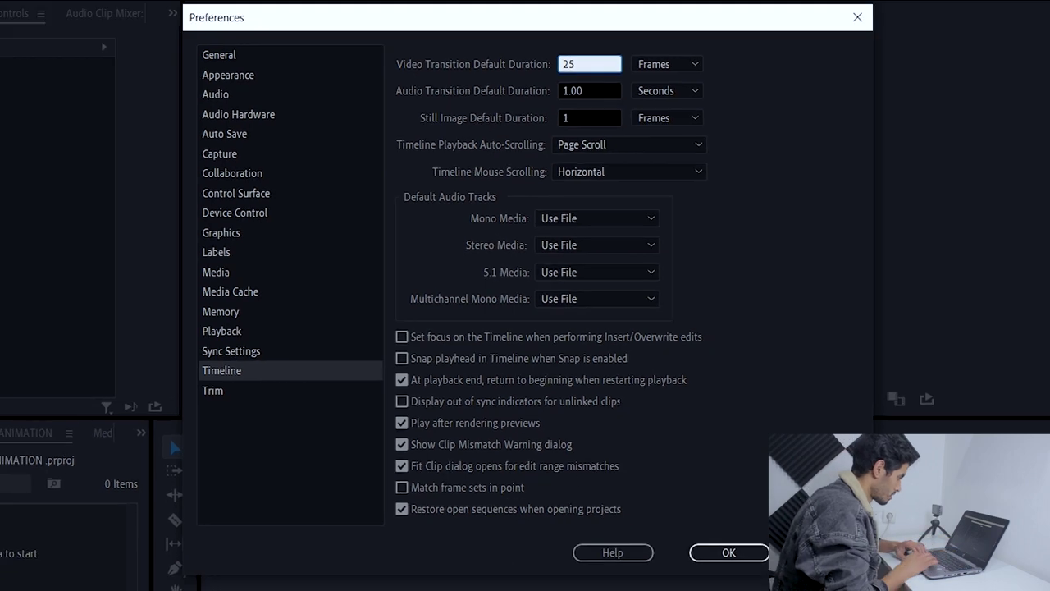
key(Return)
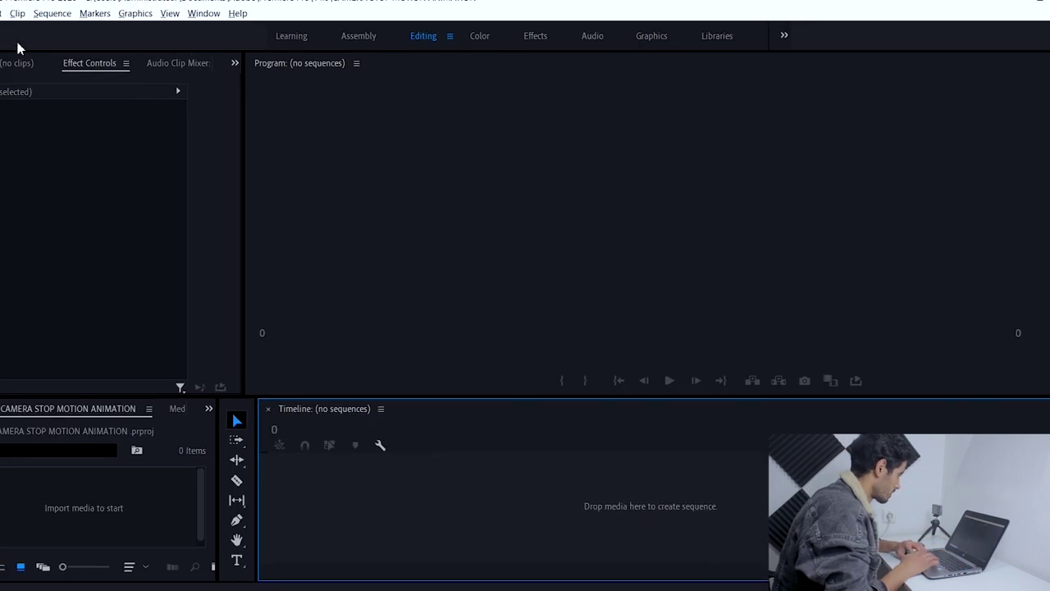
- Set the default still image duration to 2 frames in the Timeline preferences
click(1, 14)
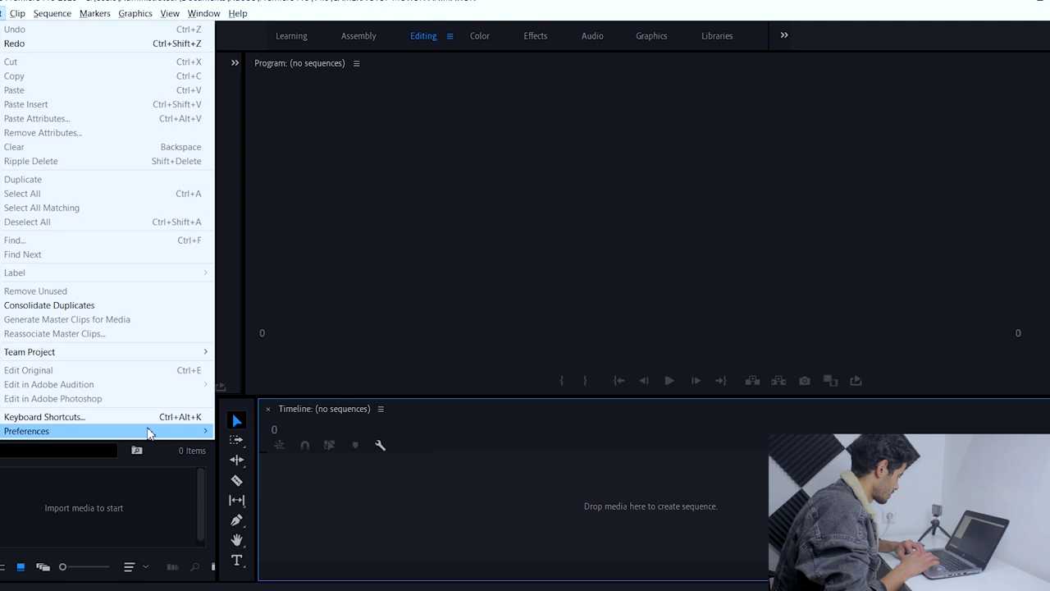
mouse_move(147, 430)
click(293, 415)
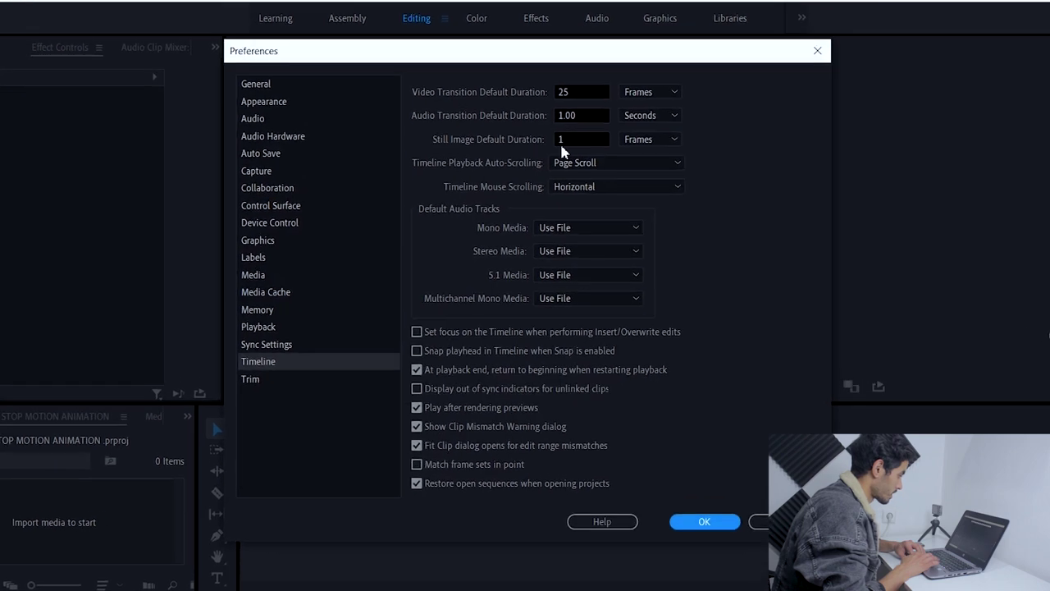
double_click(561, 141)
text(2)
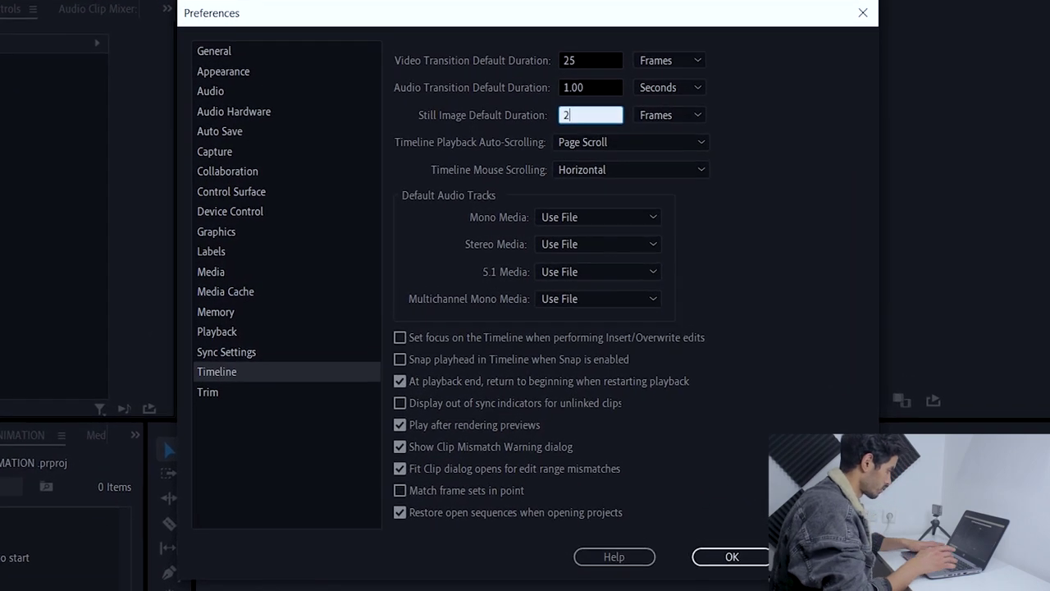
click(858, 281)
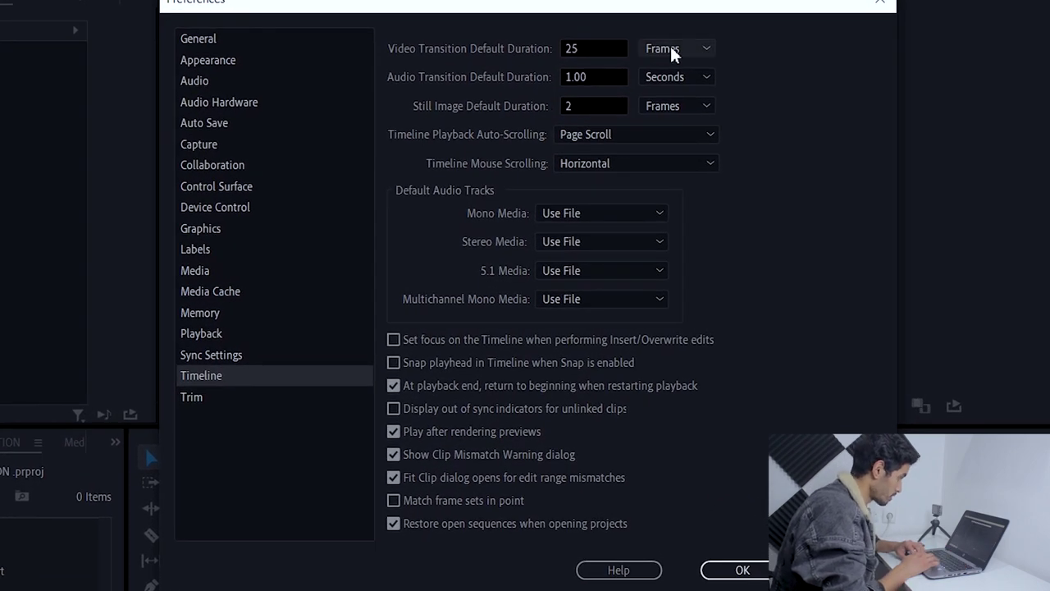
click(670, 46)
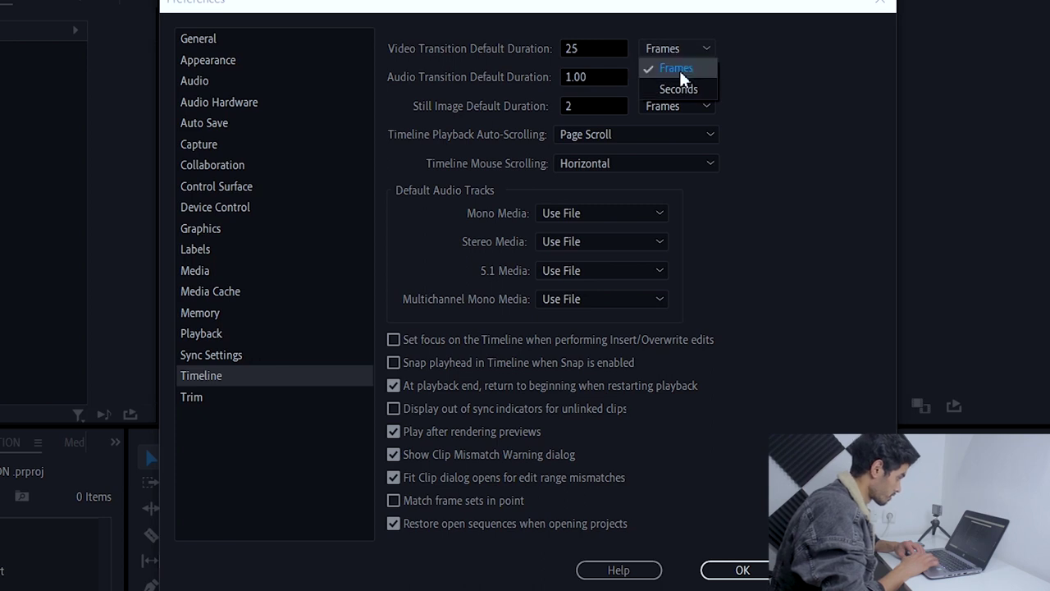
click(679, 68)
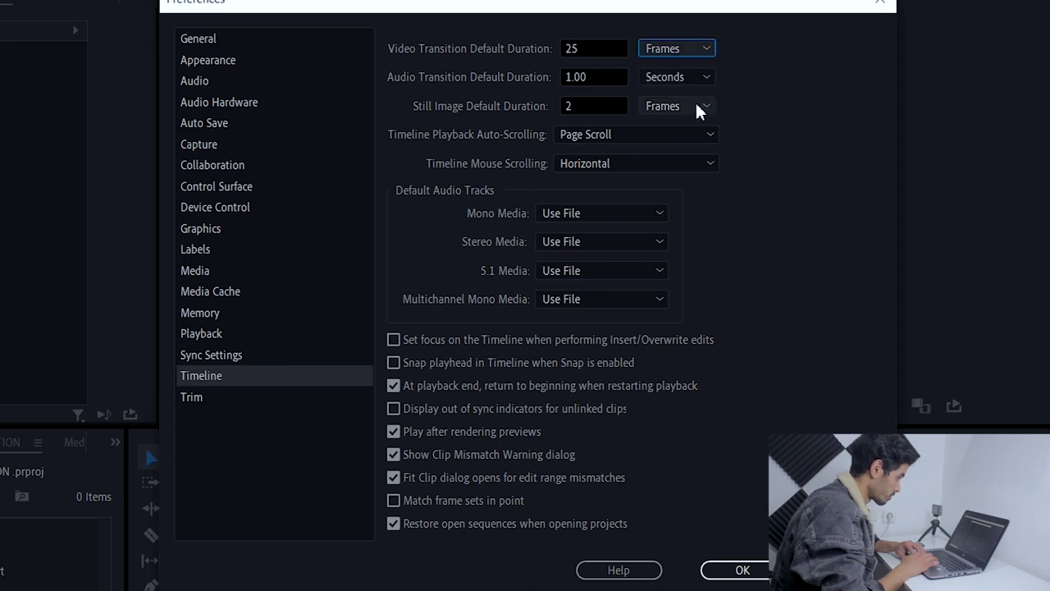
click(694, 100)
click(695, 100)
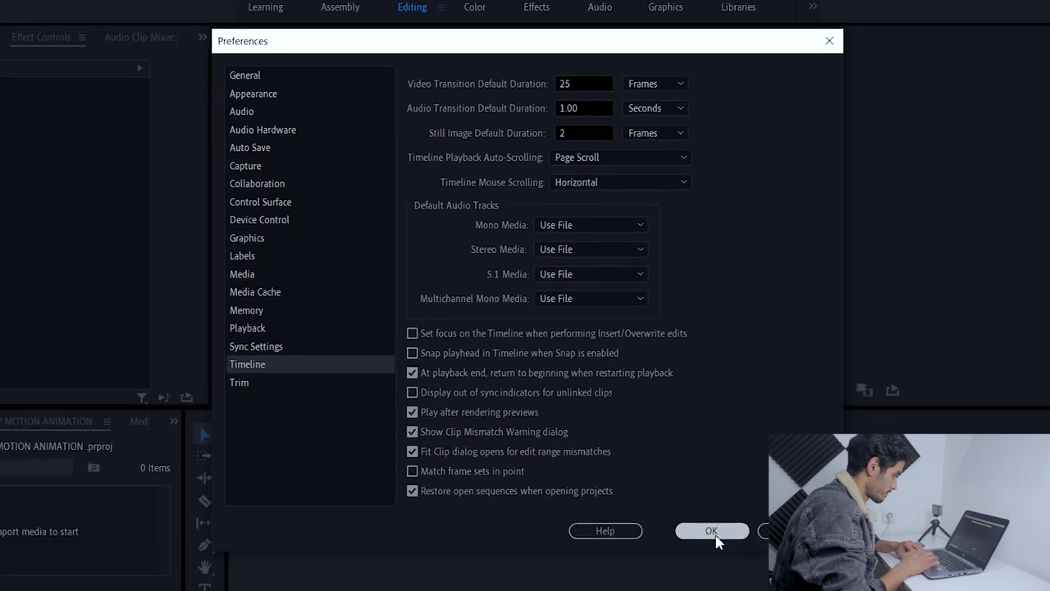
click(712, 532)
- Import every photo from File Explorer's CAMERA STOP MOTION folder into the Premiere Pro project and create a timeline sequence from them
key(alt+Tab)
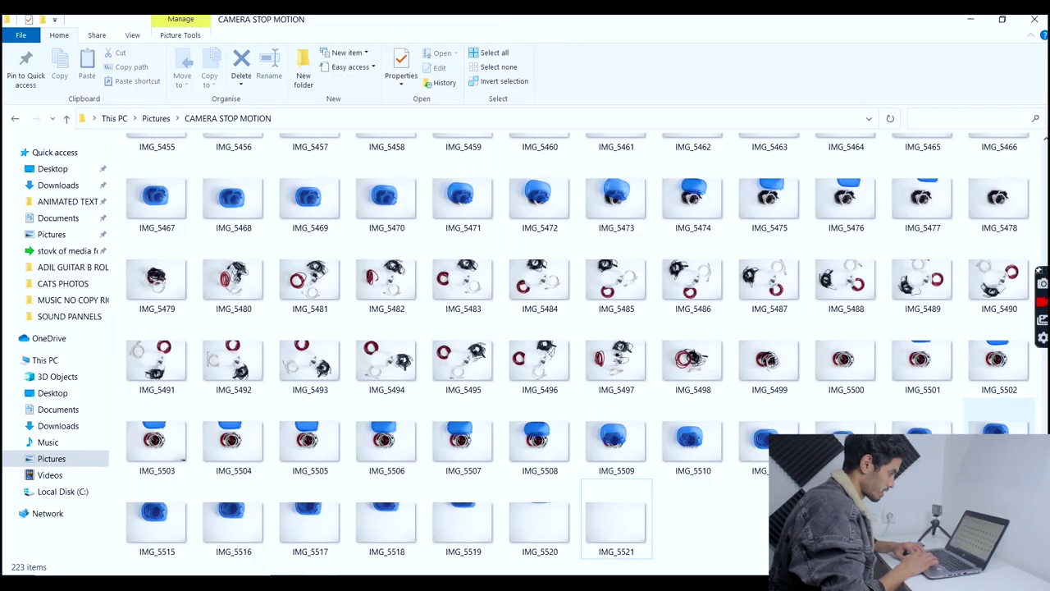
drag(1043, 499, 988, 62)
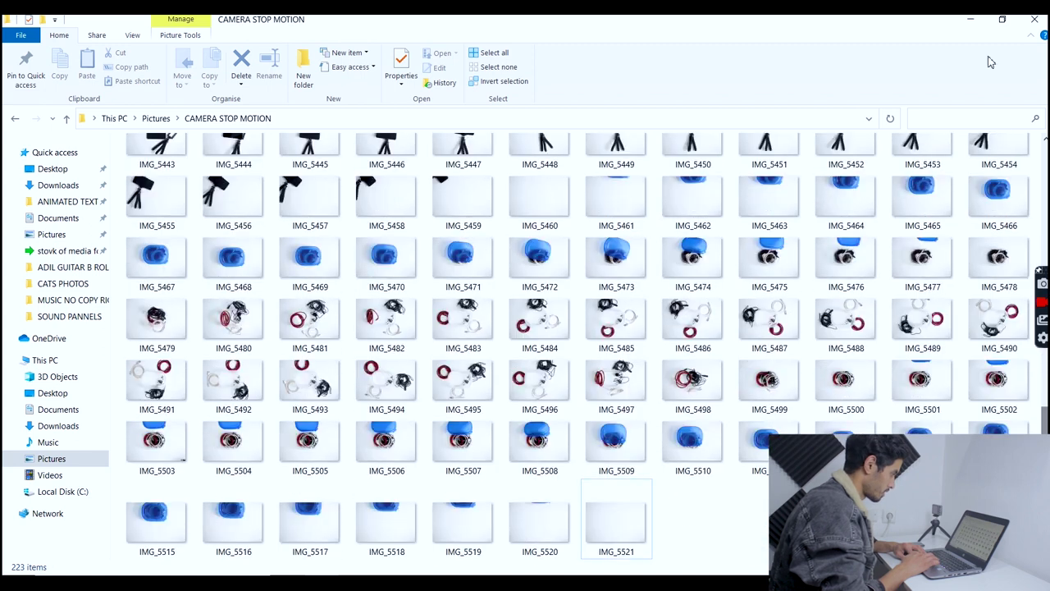
key(ctrl+a)
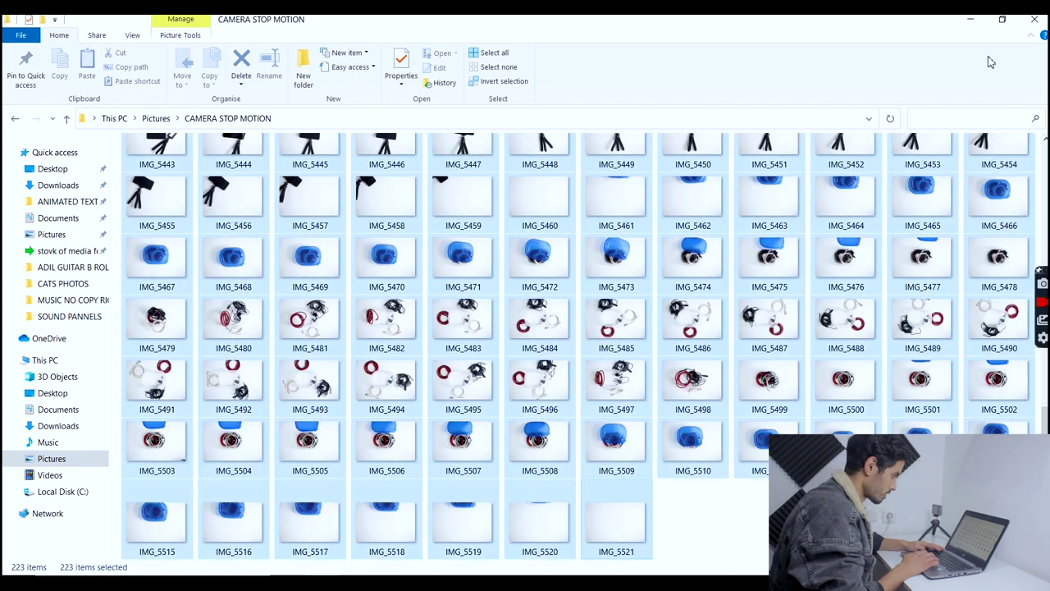
scroll(695, 488, up, 1)
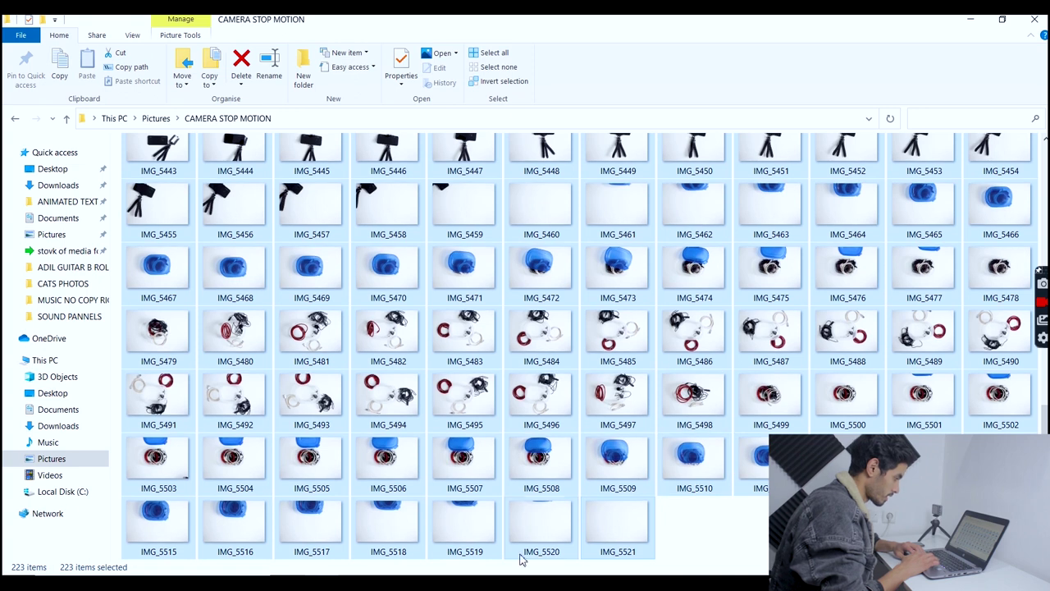
drag(628, 495, 122, 491)
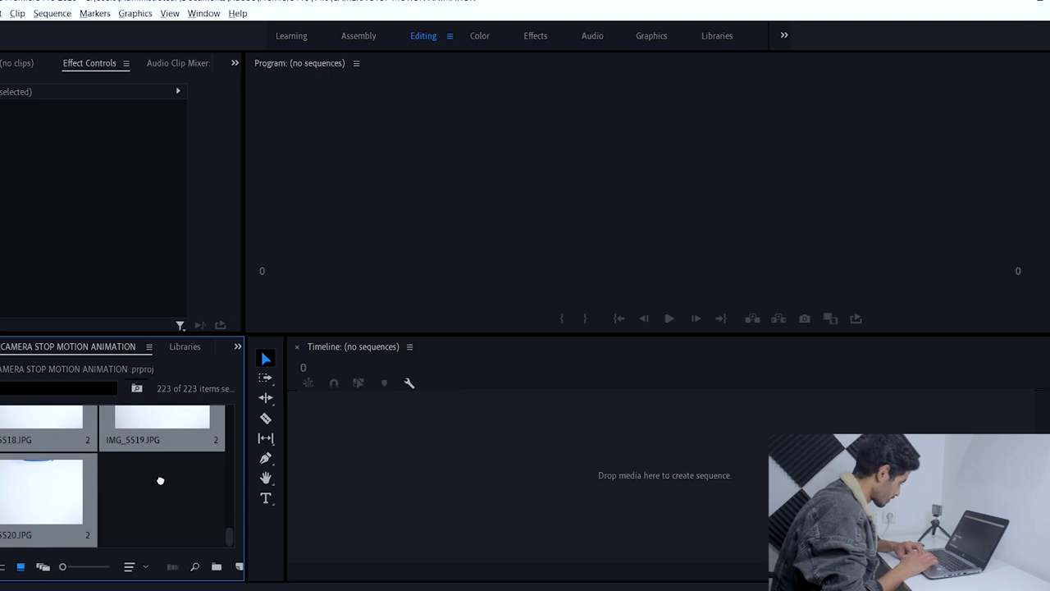
drag(400, 465, 399, 468)
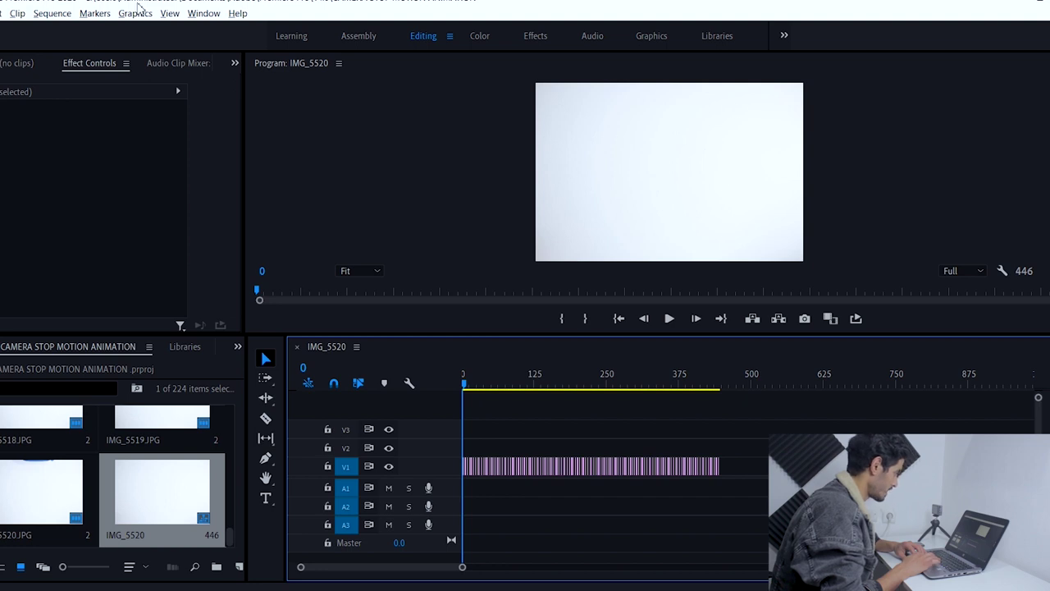
- Change the sequence's frame size to 1920 horizontal by 1080 vertical and accept the settings change
click(78, 15)
click(68, 16)
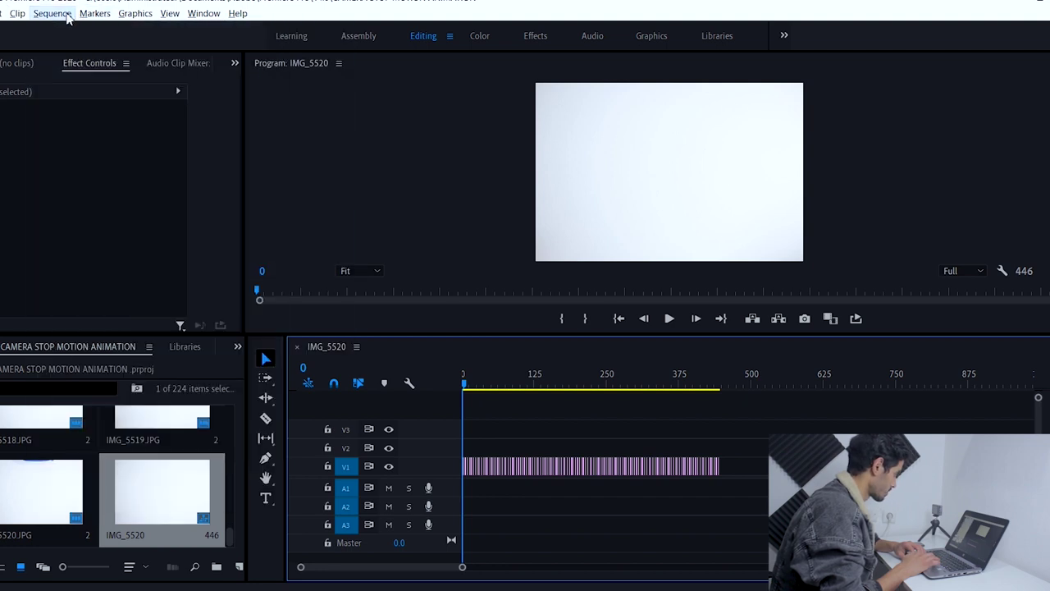
click(63, 19)
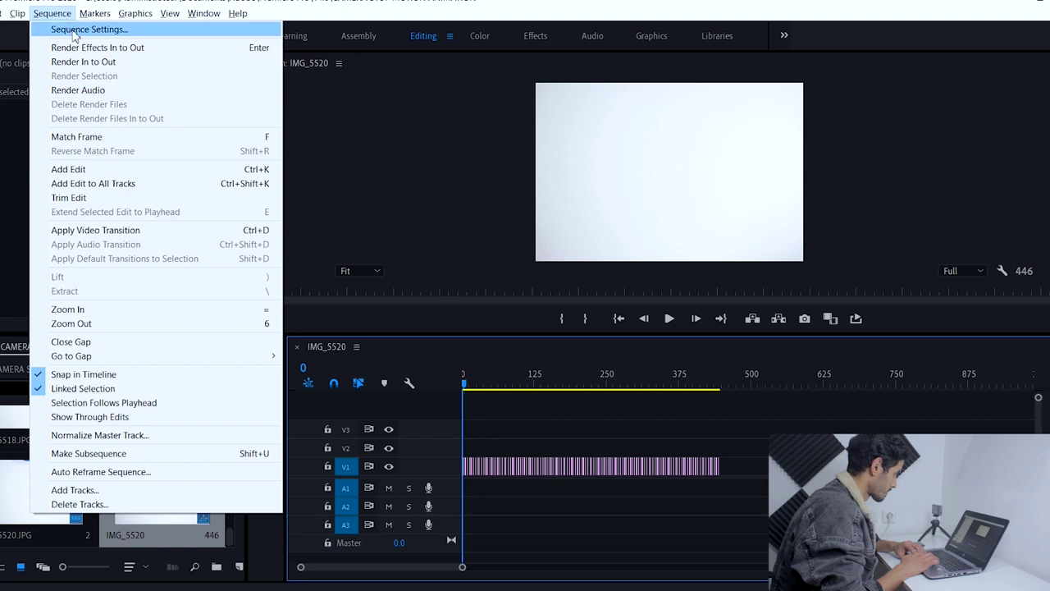
click(74, 30)
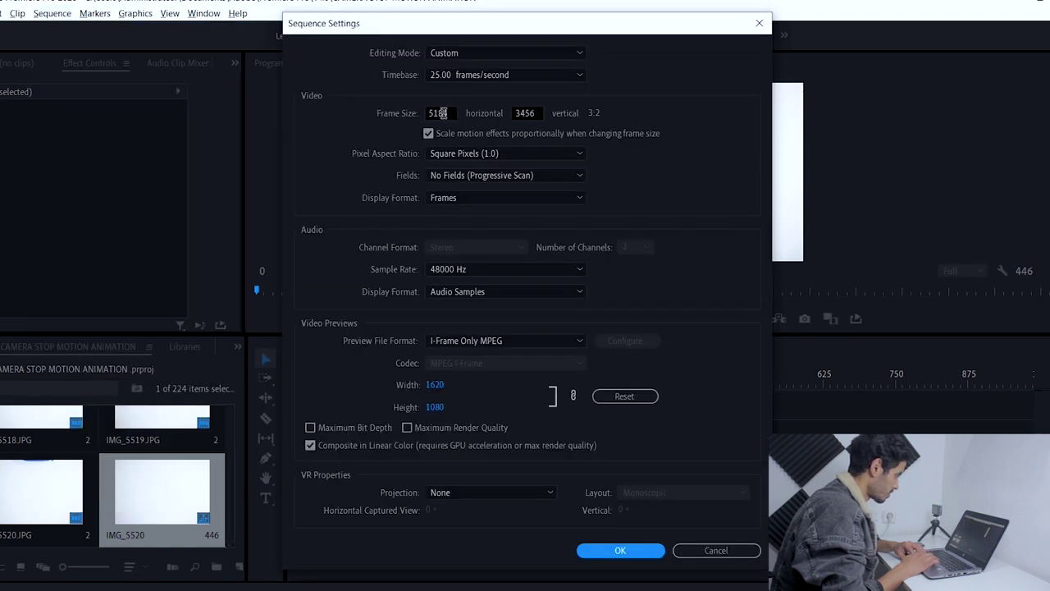
double_click(443, 113)
text(19)
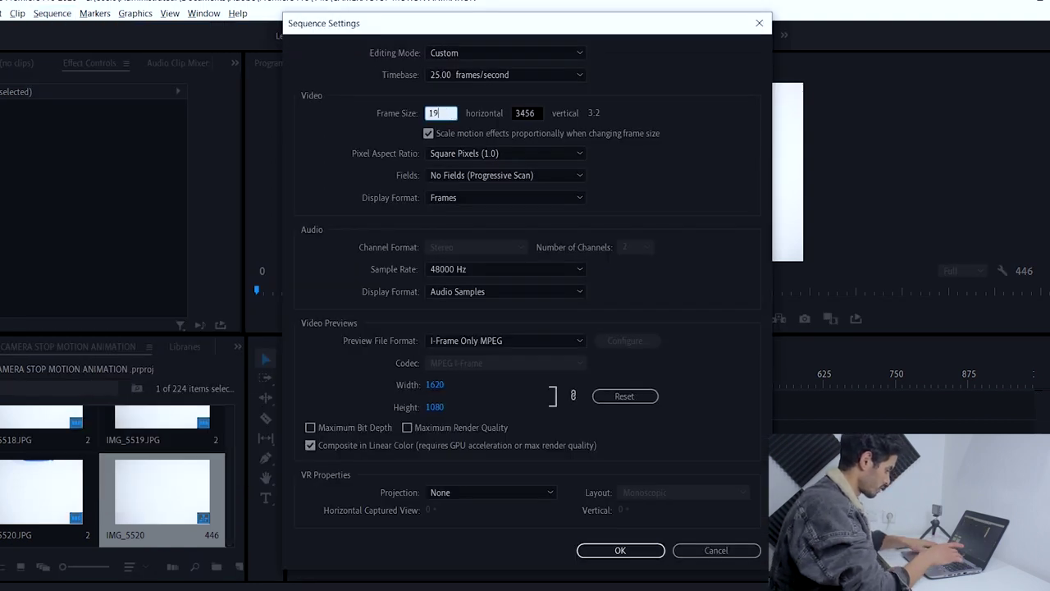
text(20)
key(Tab)
text(1)
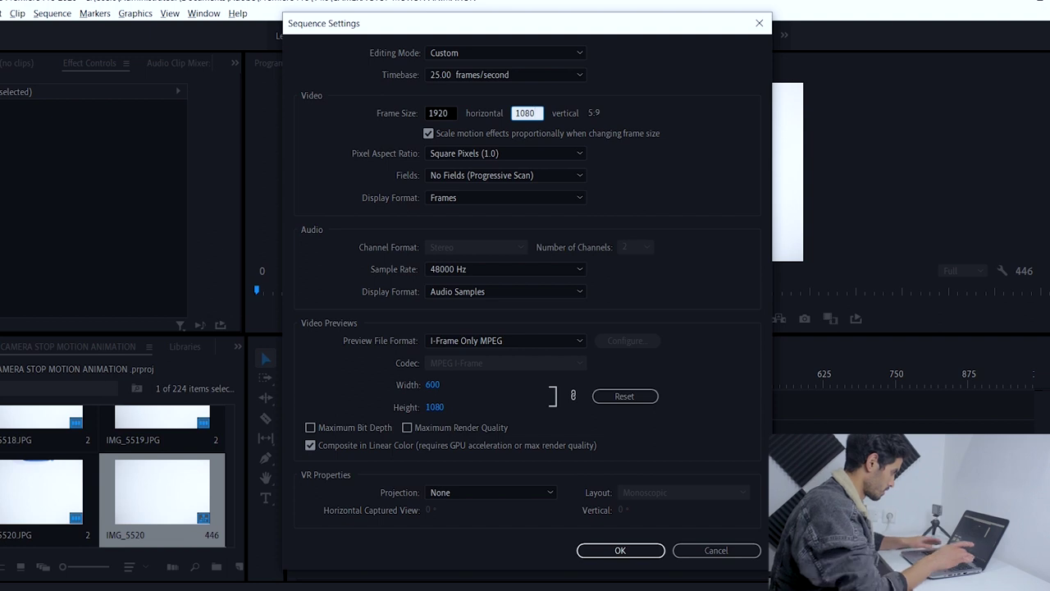
key(Return)
click(603, 319)
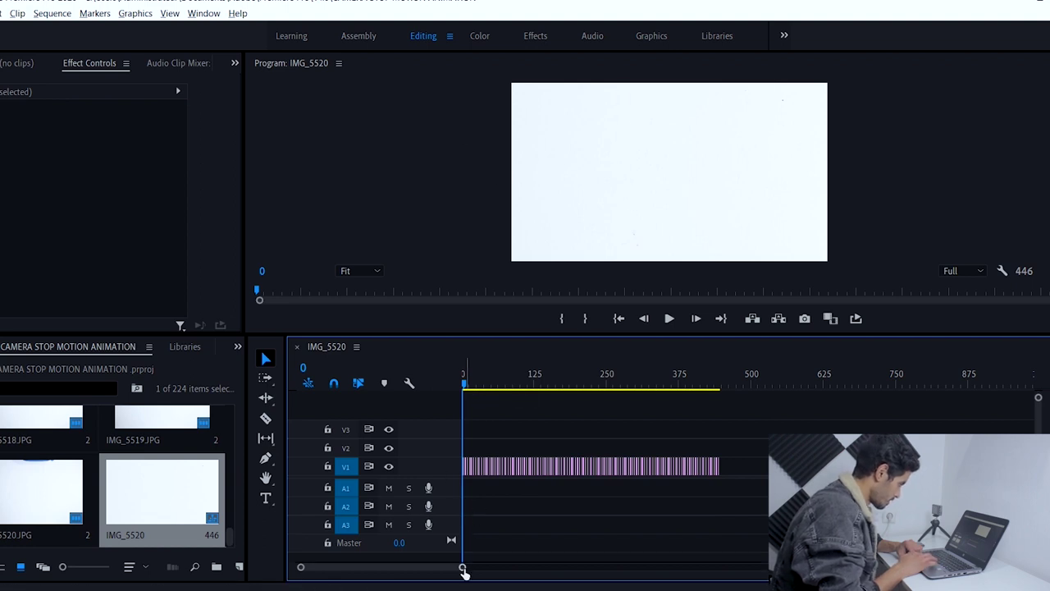
- Scale the first photo clip on track V1 down to 39
drag(464, 388, 429, 389)
drag(463, 567, 336, 567)
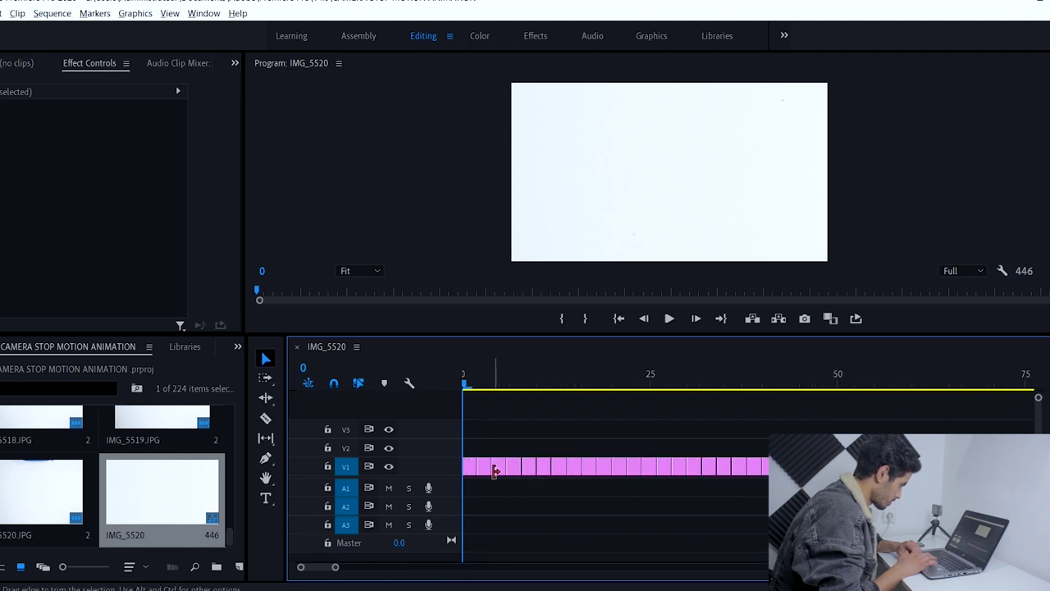
drag(467, 387, 471, 391)
click(467, 466)
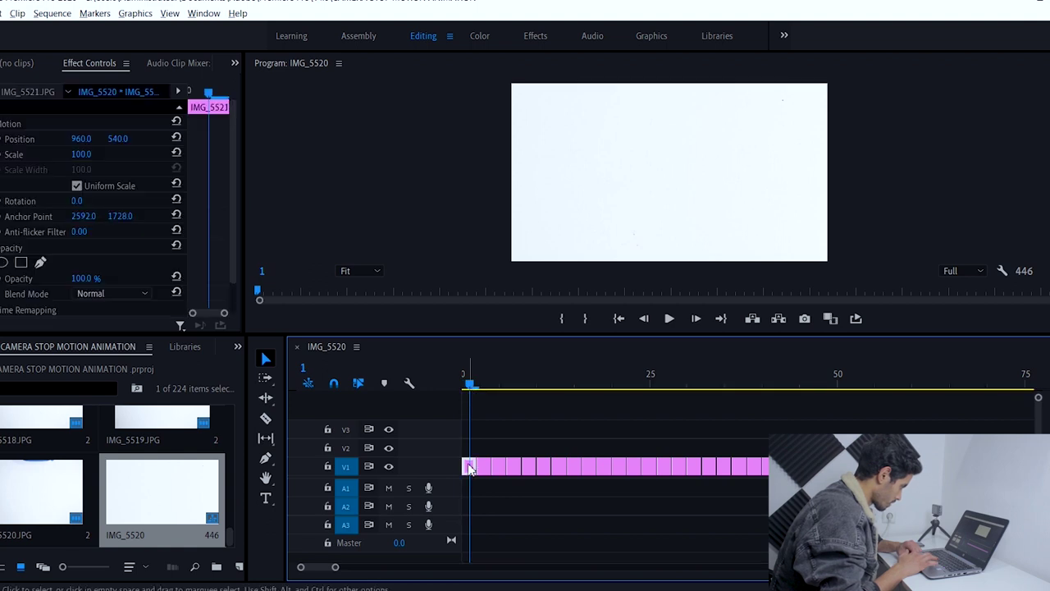
click(81, 155)
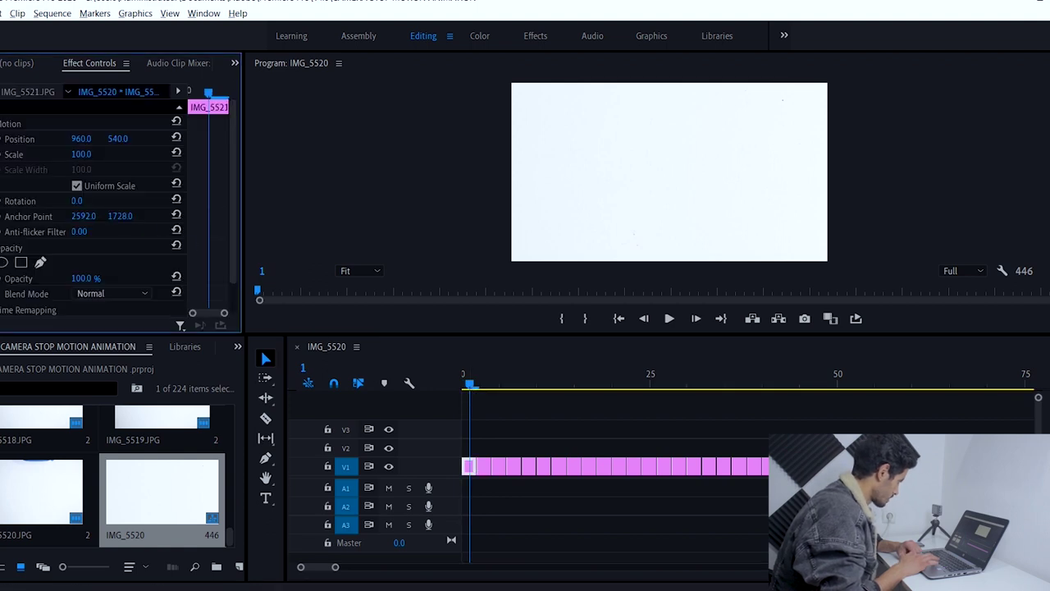
drag(78, 154, 52, 154)
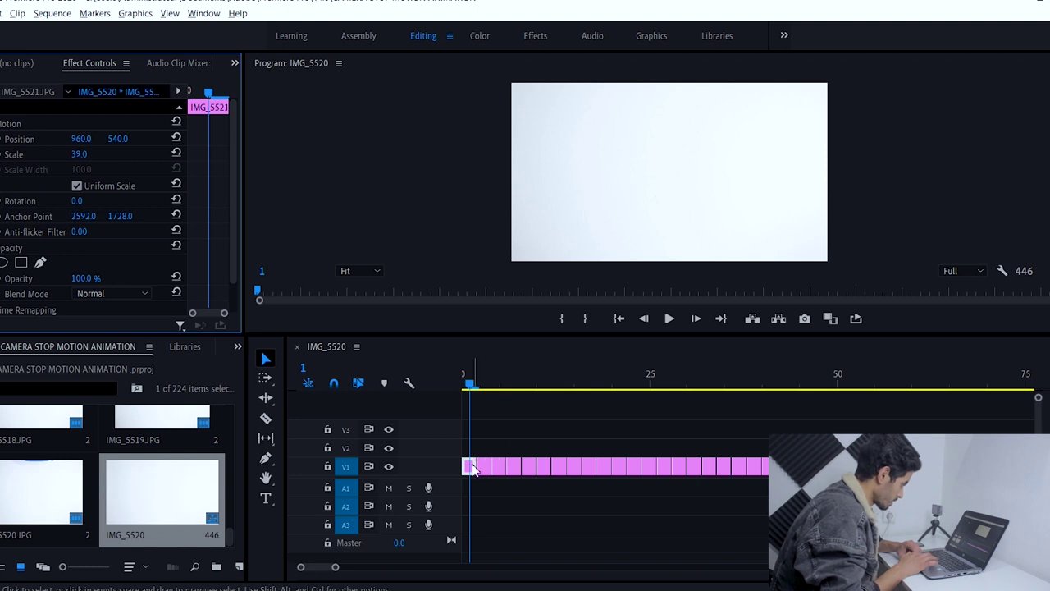
- Copy the first clip and paste only its Motion attributes onto all the other photo clips on track V1
right_click(473, 467)
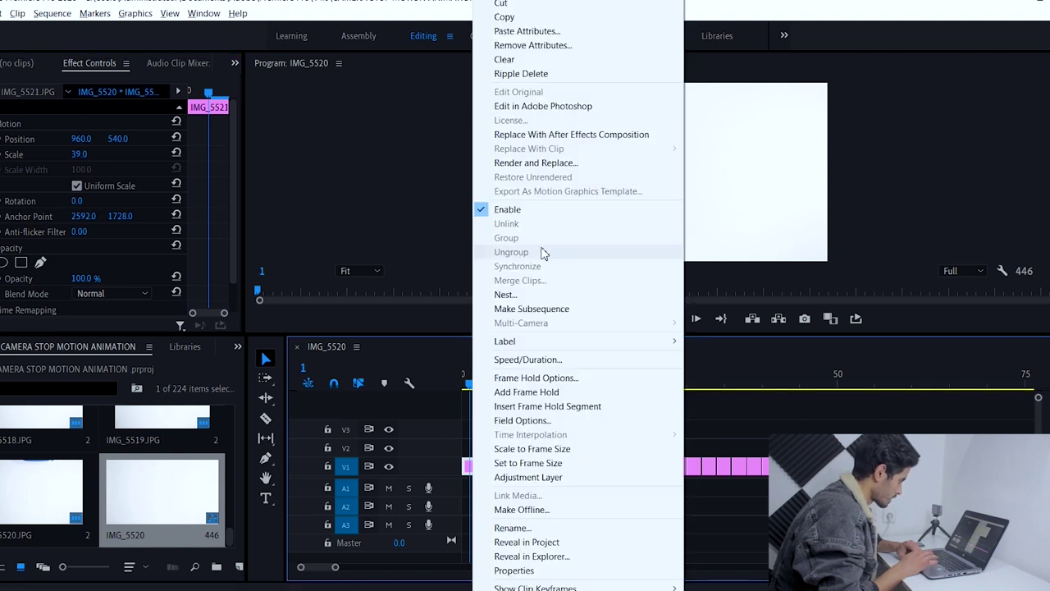
click(504, 16)
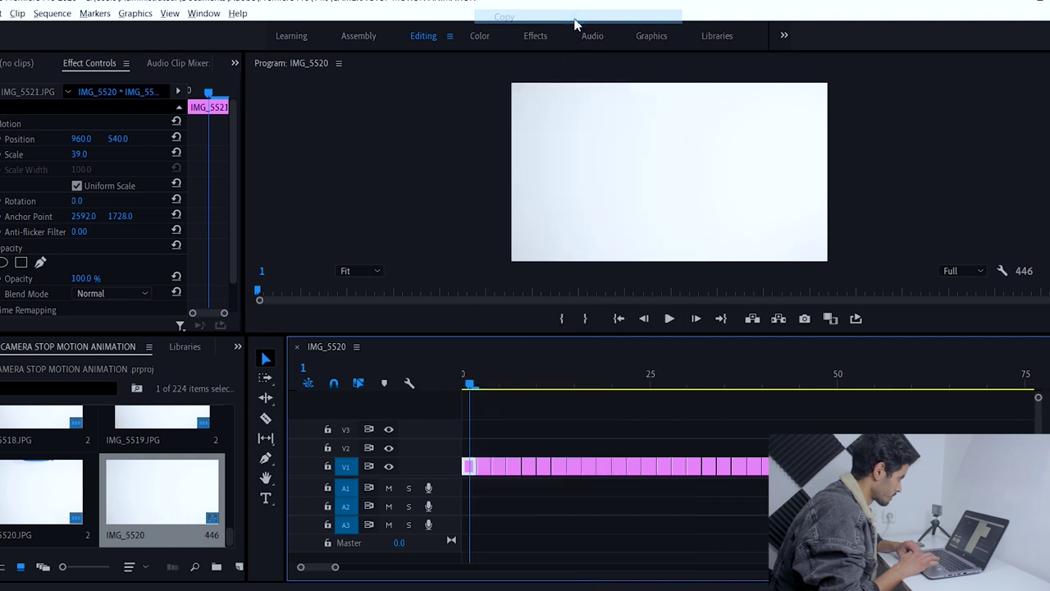
drag(336, 567, 397, 569)
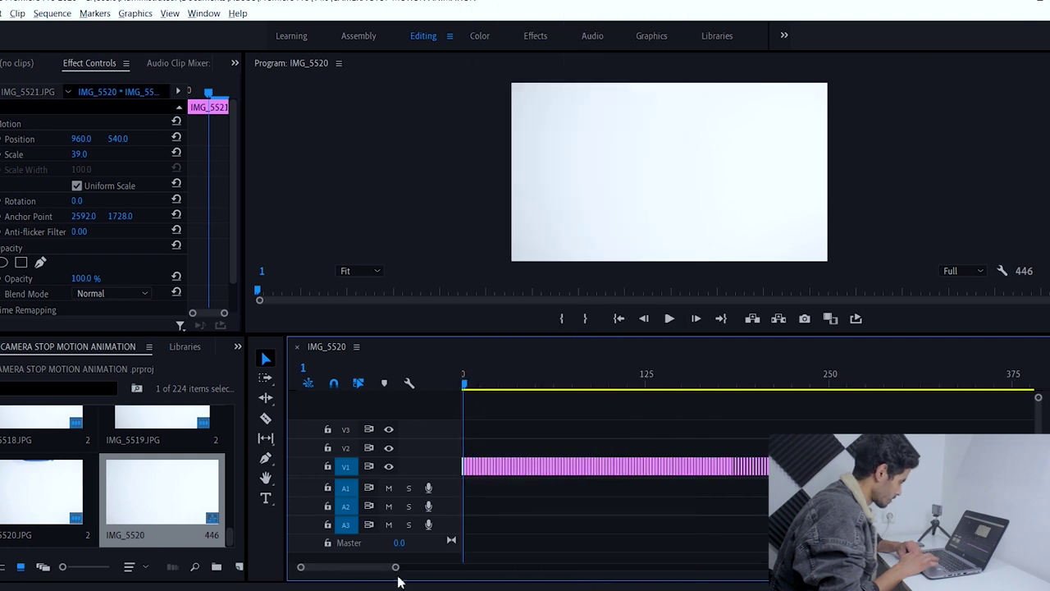
drag(284, 506, 89, 500)
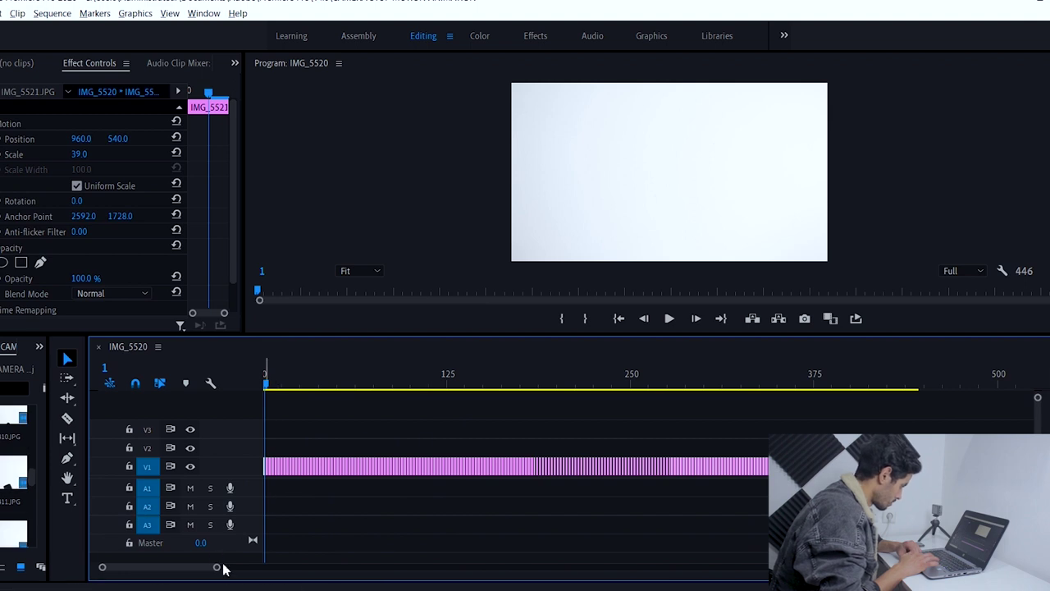
drag(218, 567, 211, 570)
drag(795, 492, 270, 486)
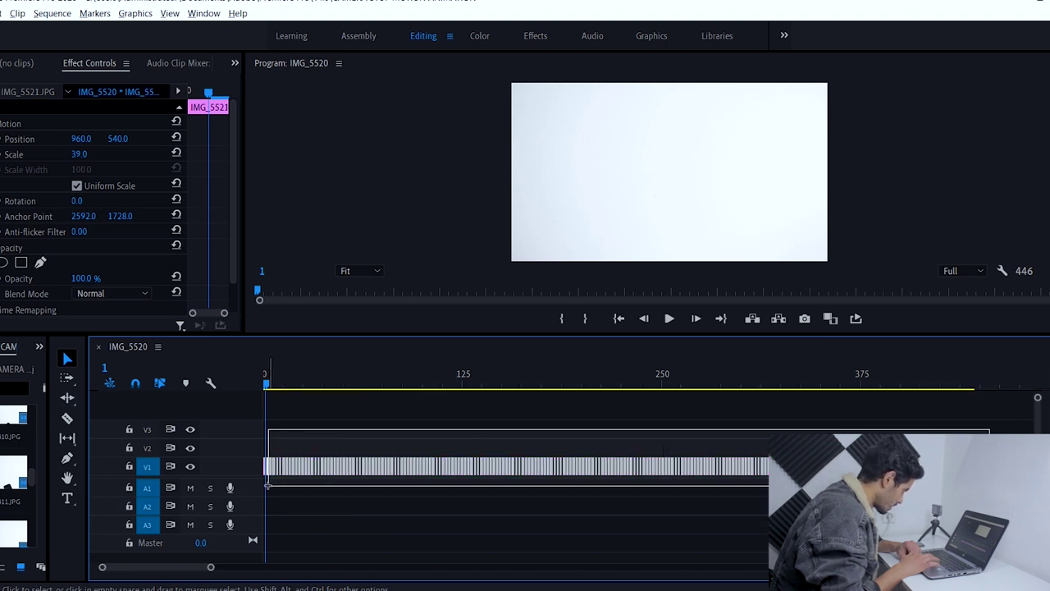
right_click(348, 467)
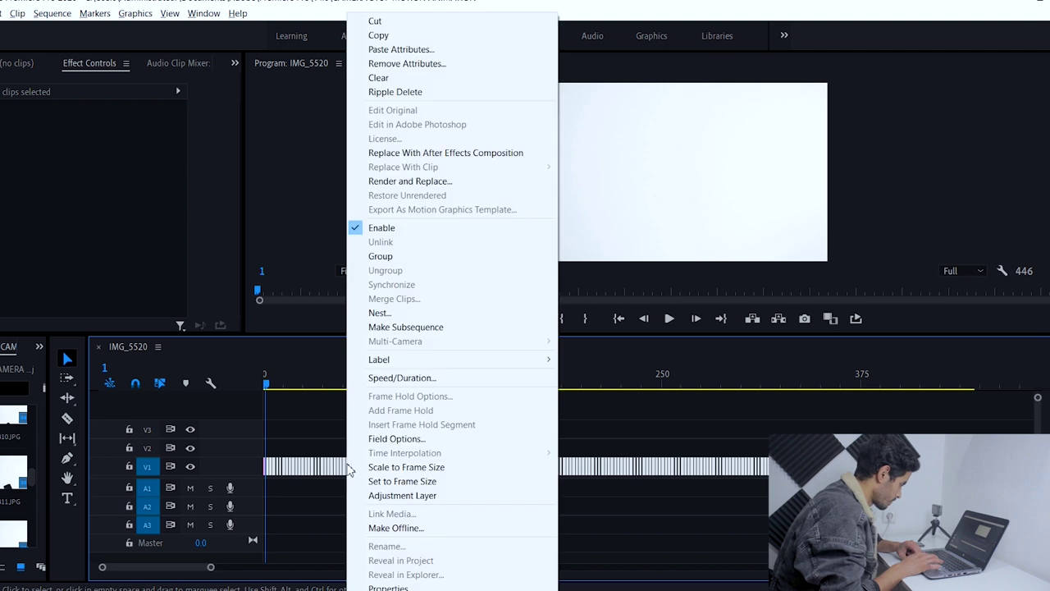
click(492, 50)
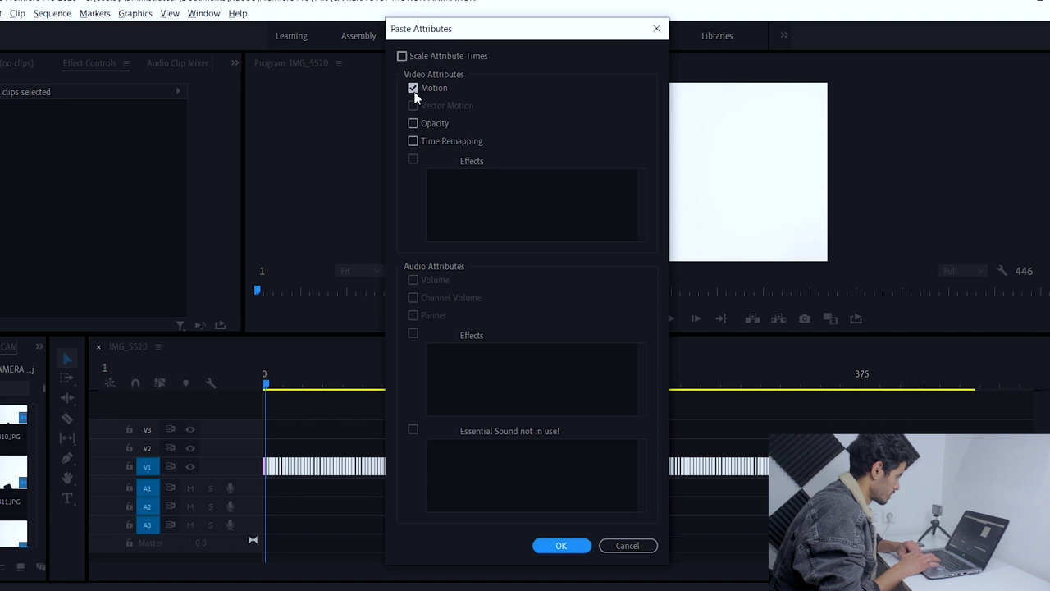
click(561, 544)
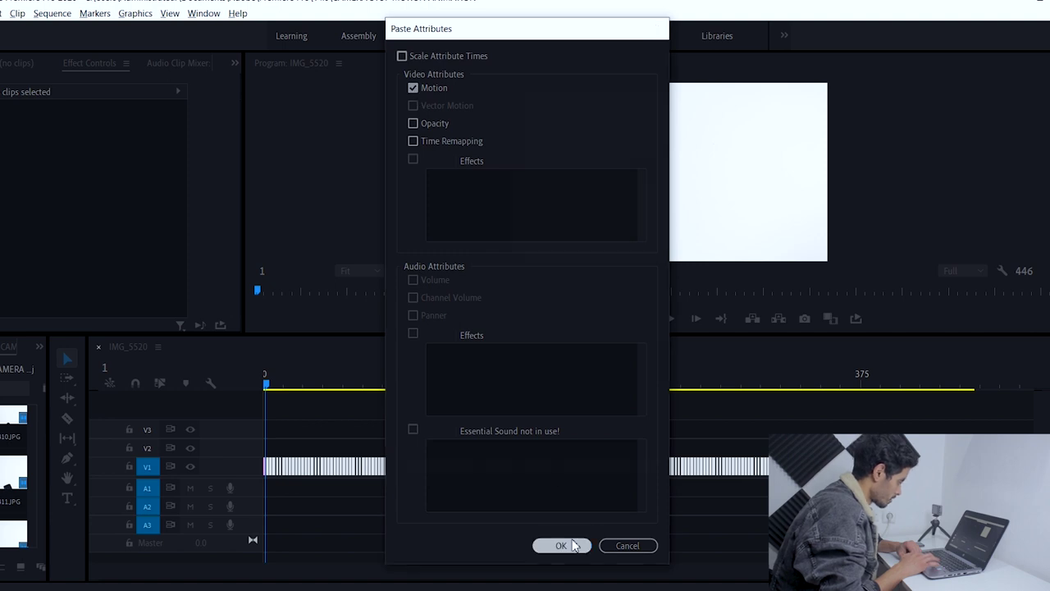
- Play the photo sequence from its first frame to preview the stop motion animation
drag(271, 387, 229, 379)
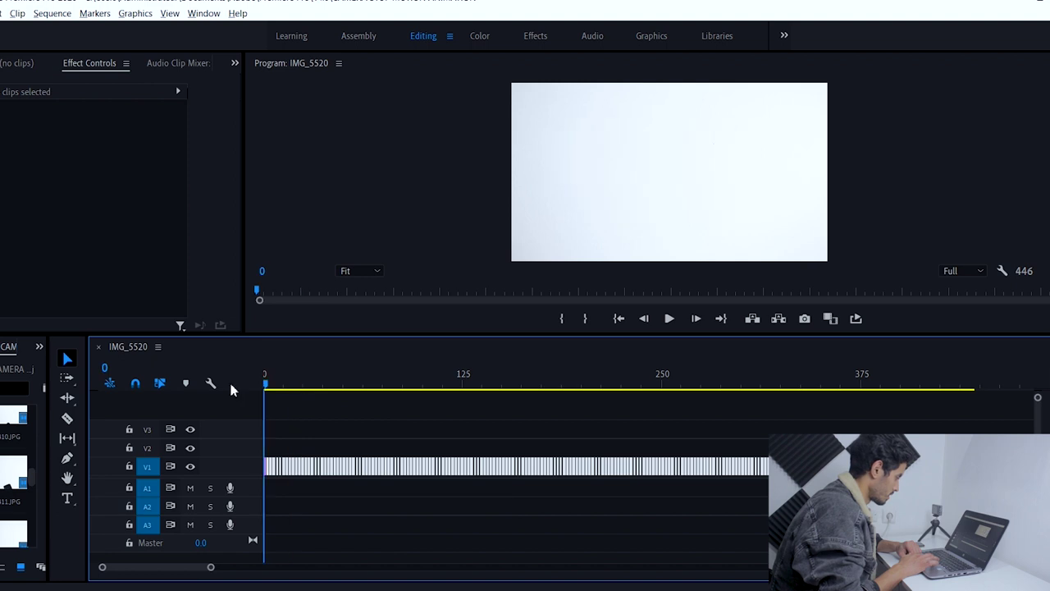
key(space)
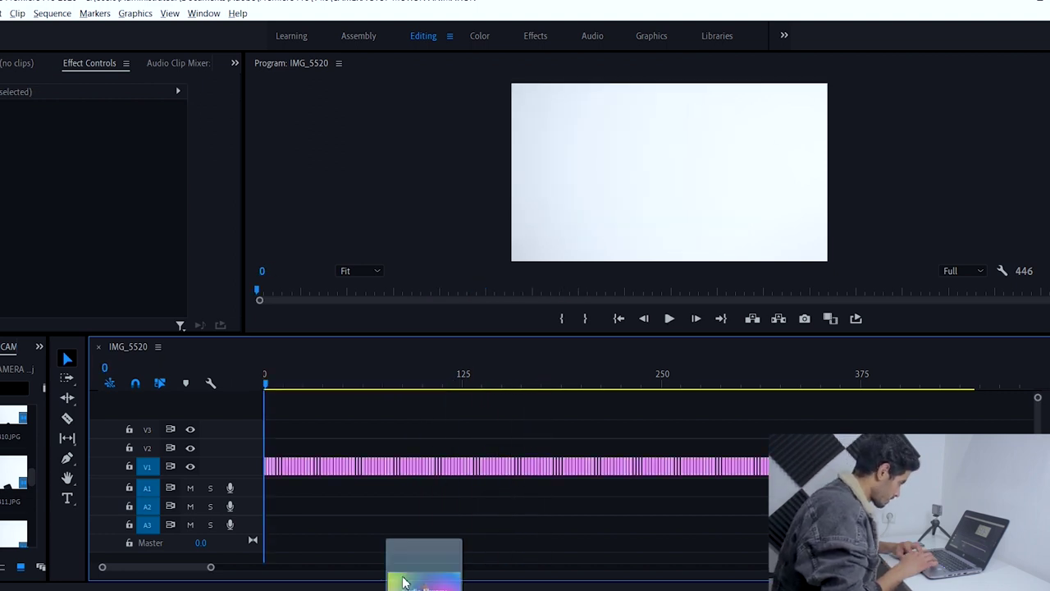
- Place the Miss You music file on audio track A1 at the sequence start and play it with the photos
drag(424, 586, 261, 485)
drag(266, 389, 394, 410)
key(space)
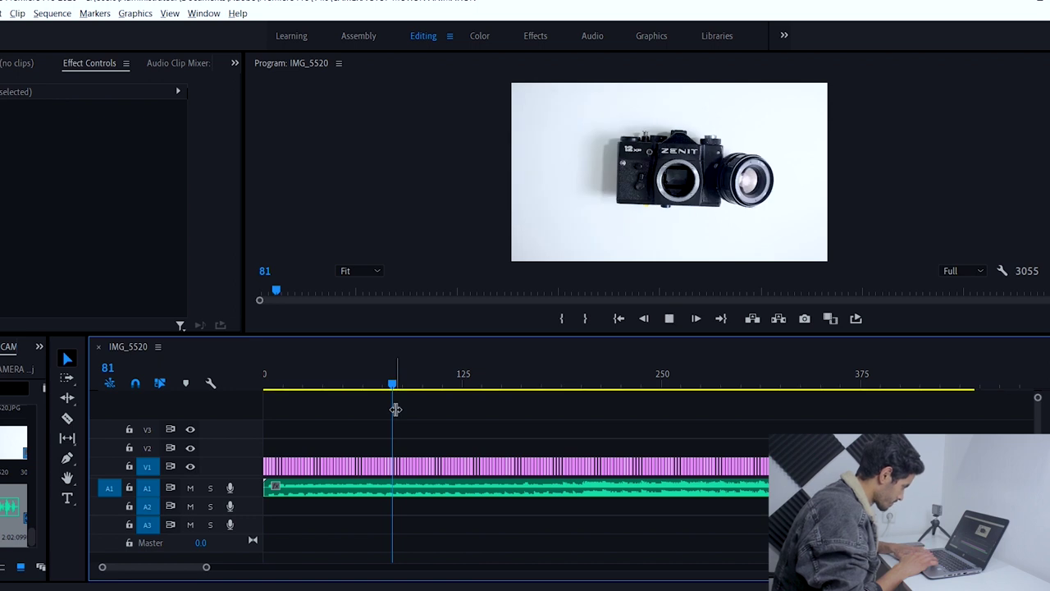
- Split the music clip on A1 at frame 200, remove the part before the cut and close the gap
key(c)
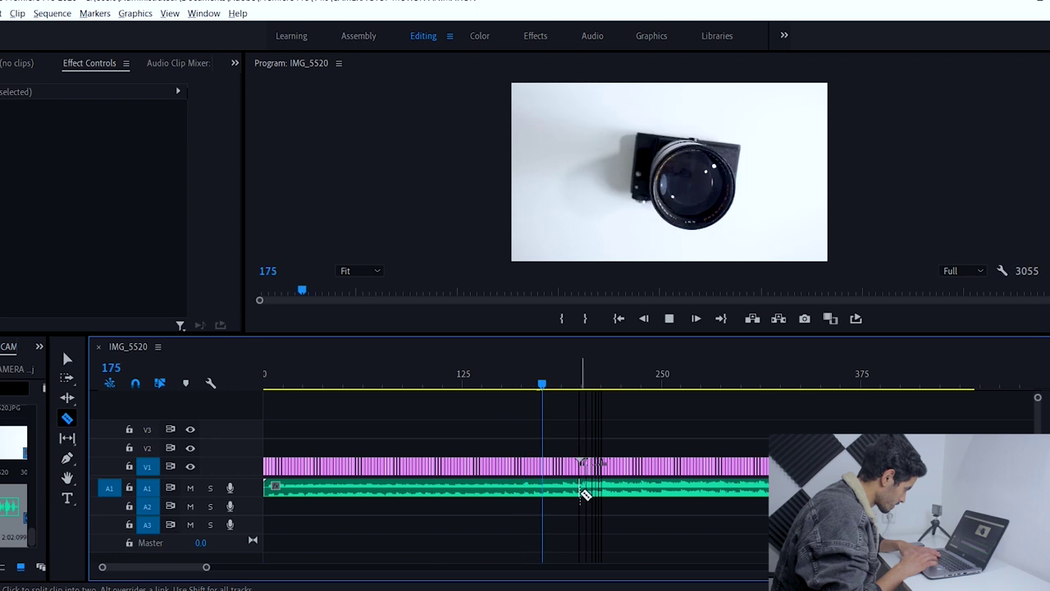
key(space)
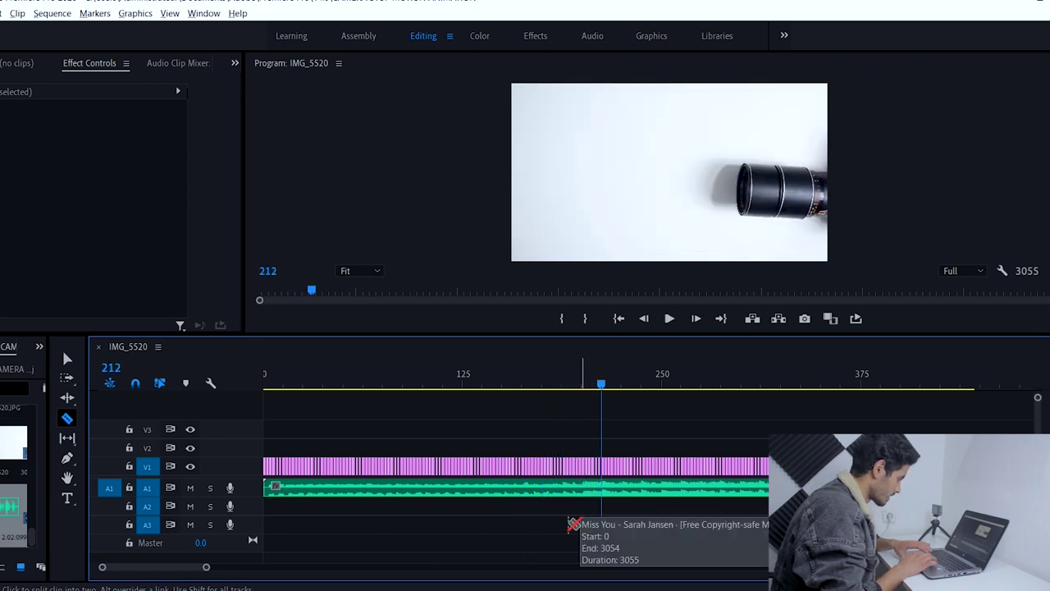
drag(208, 570, 173, 565)
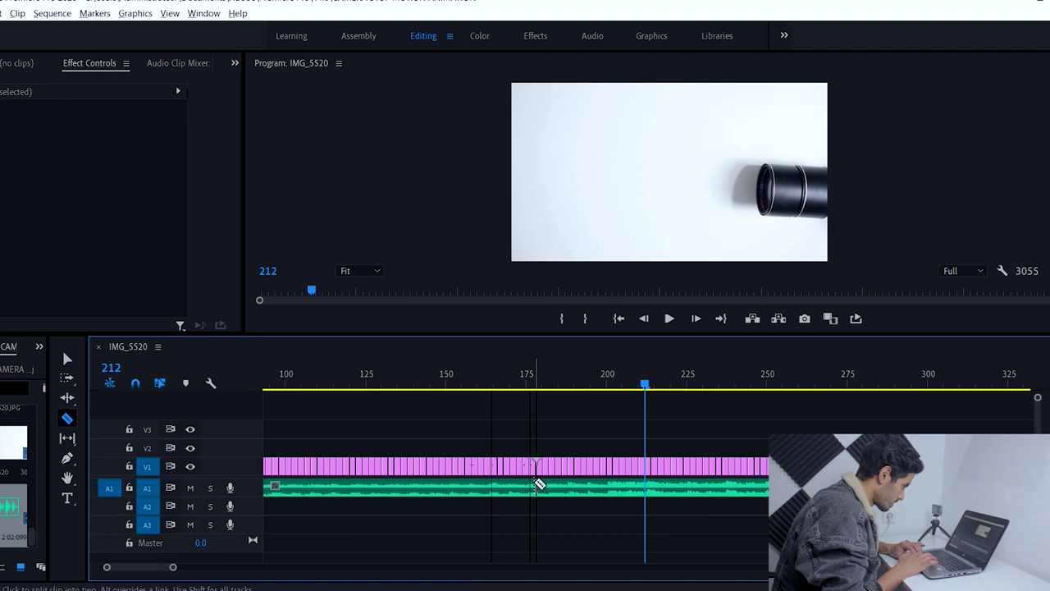
click(608, 487)
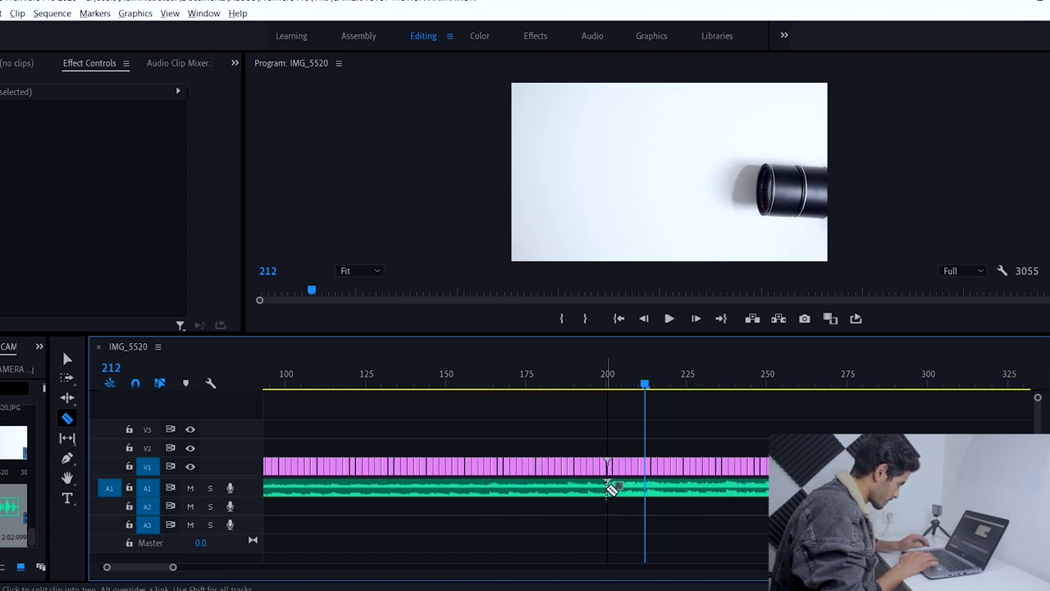
key(v)
click(596, 489)
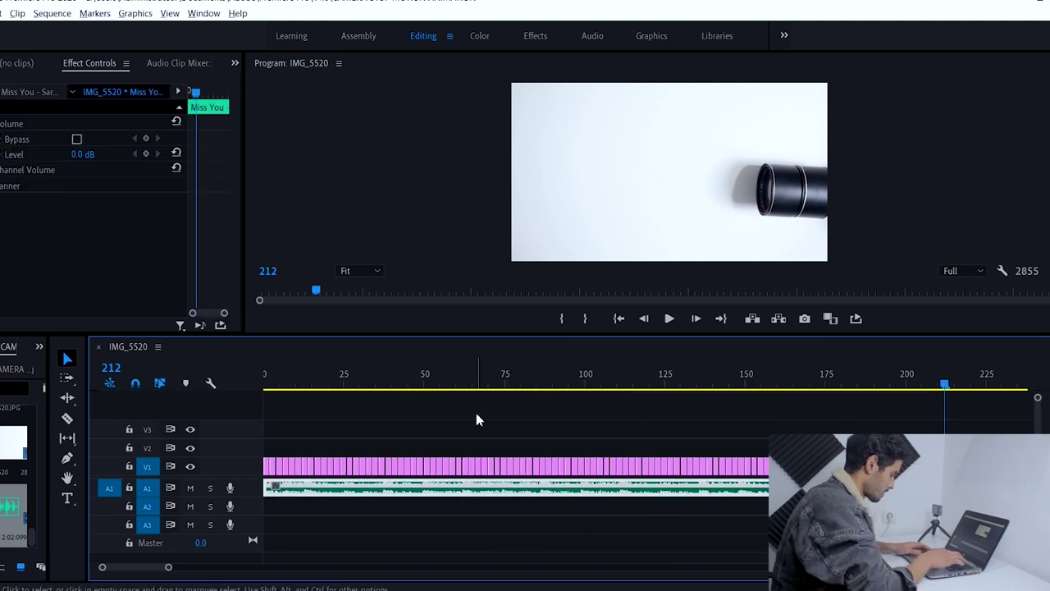
- Play the sequence from frame 0 to check the animation against the trimmed music
key(Home)
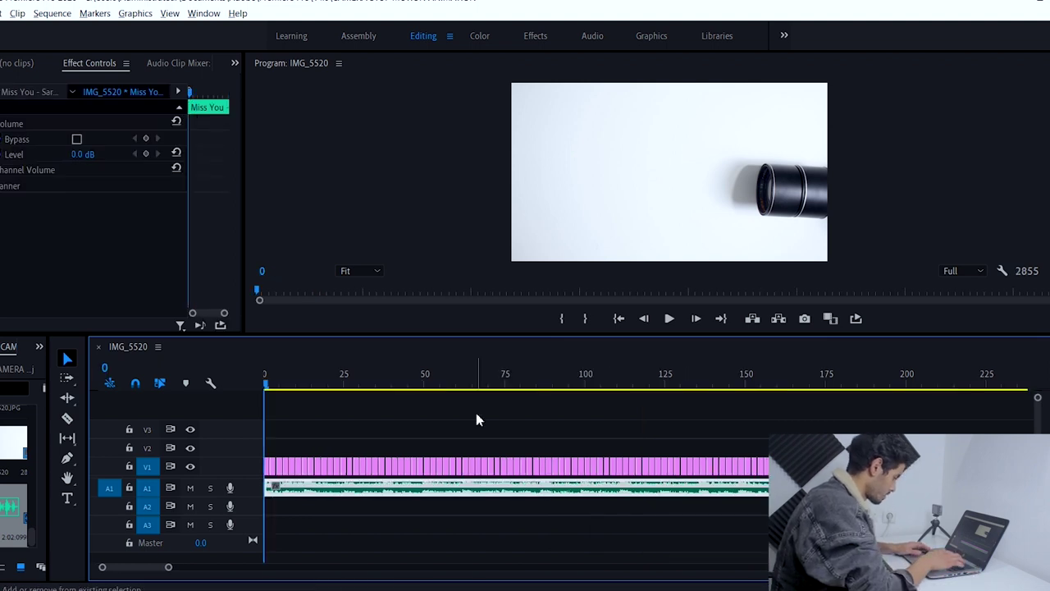
key(space)
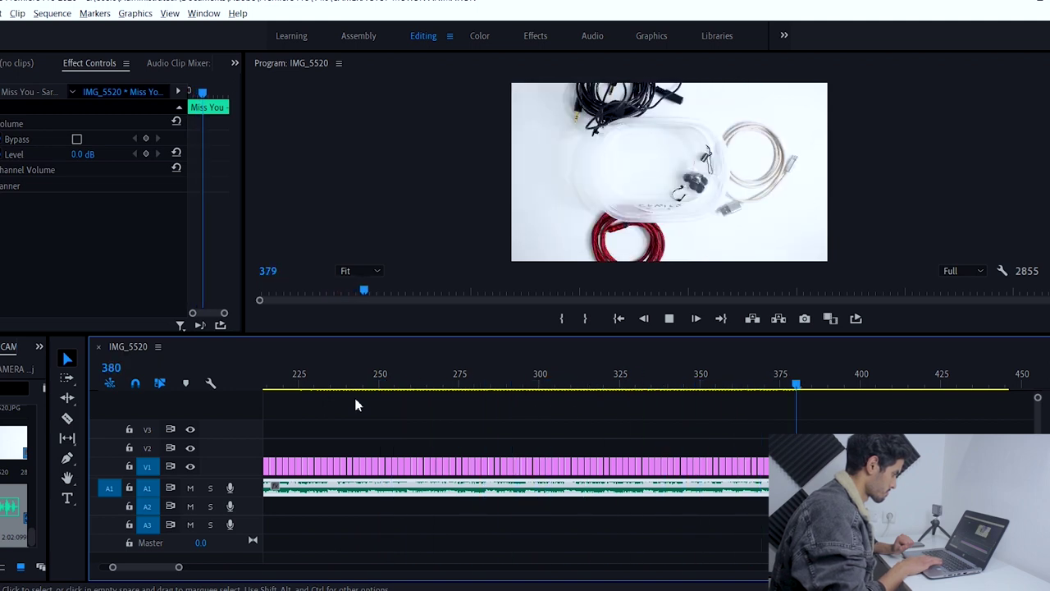
key(space)
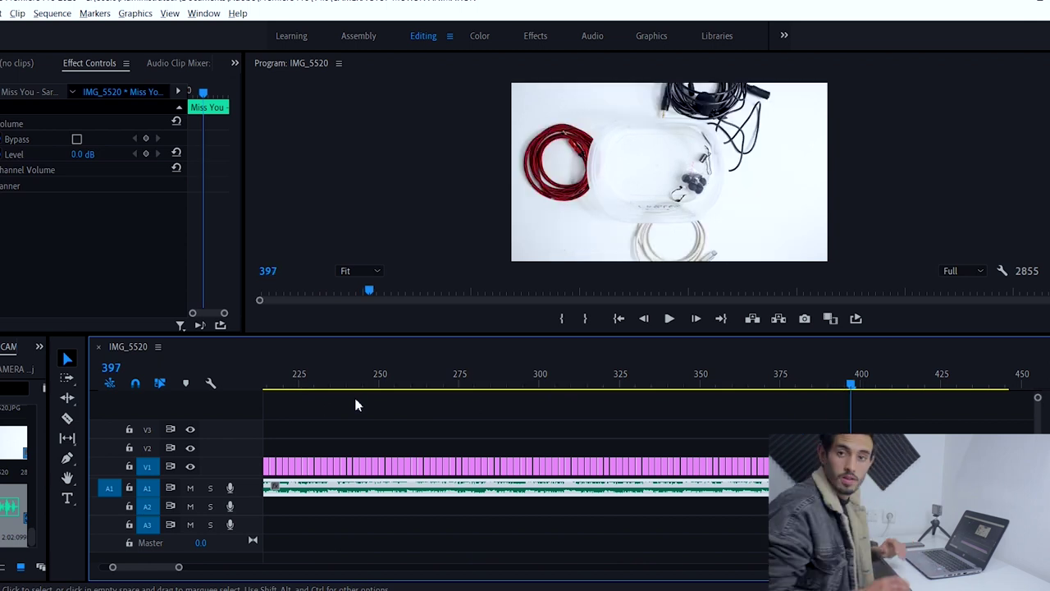